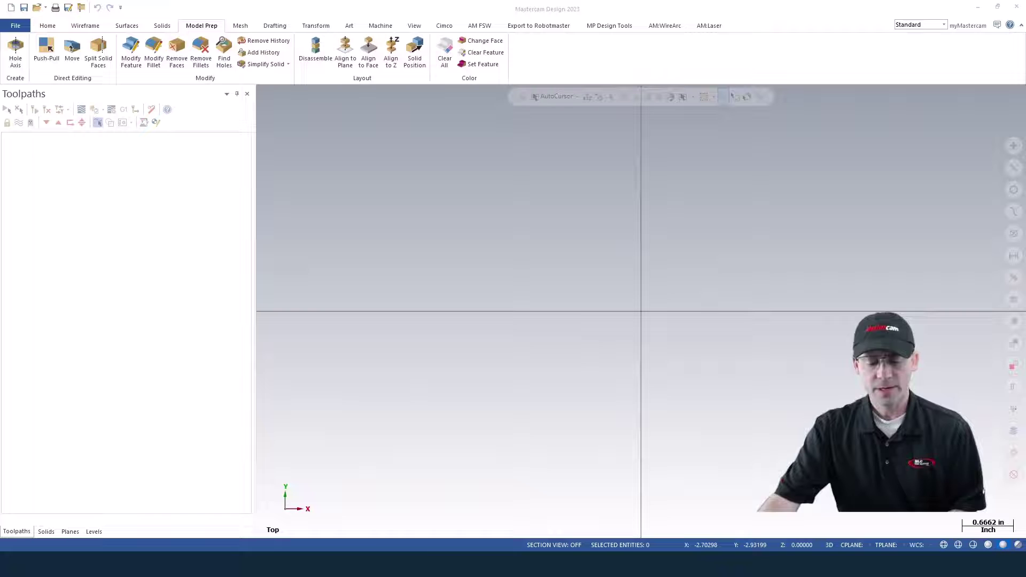
# Expand the Mastercam 2023 folder in the Start menu's All apps list
pyautogui.press('super')
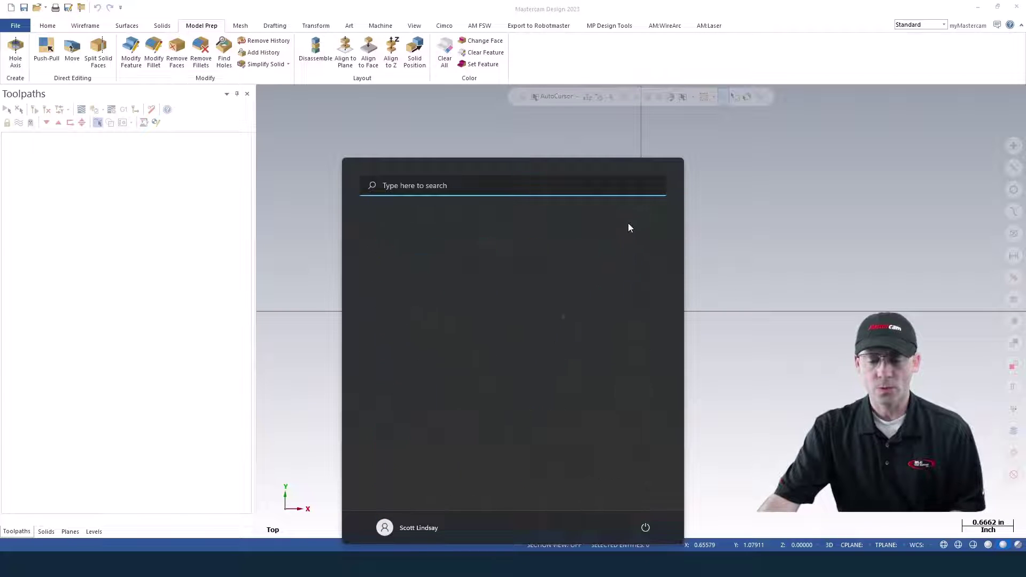
pyautogui.scroll(-5, 517, 369)
pyautogui.scroll(-5, 517, 369)
pyautogui.scroll(-5, 517, 368)
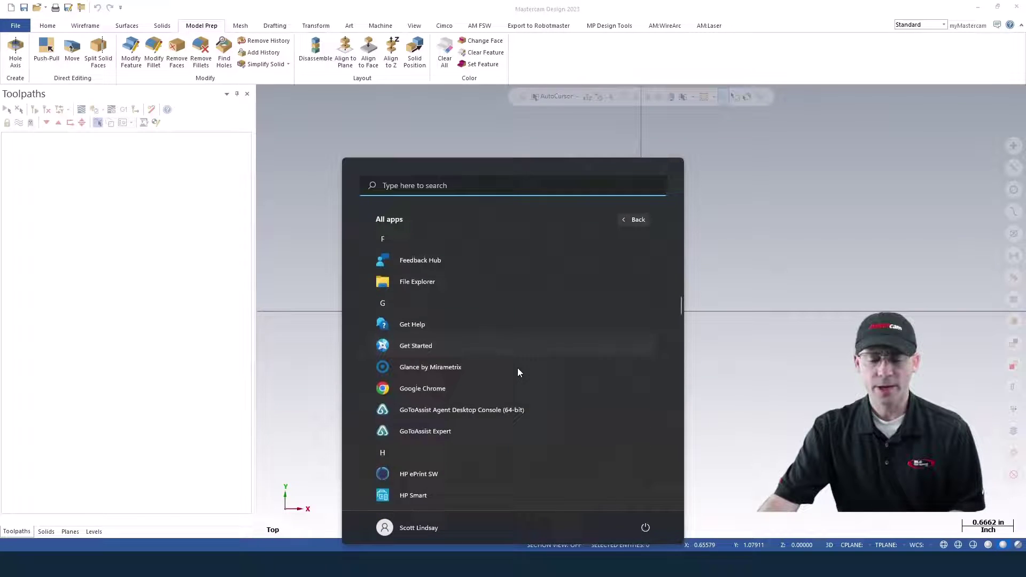
pyautogui.scroll(-2, 518, 368)
pyautogui.scroll(-3, 518, 368)
pyautogui.scroll(-1, 517, 367)
pyautogui.scroll(-1, 517, 368)
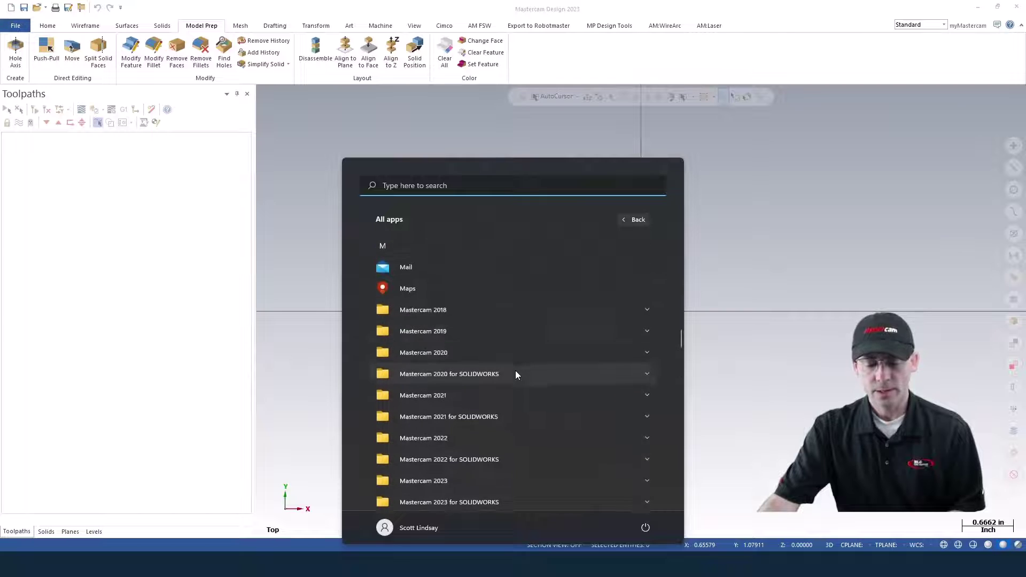
pyautogui.scroll(-1, 516, 374)
pyautogui.click(566, 439)
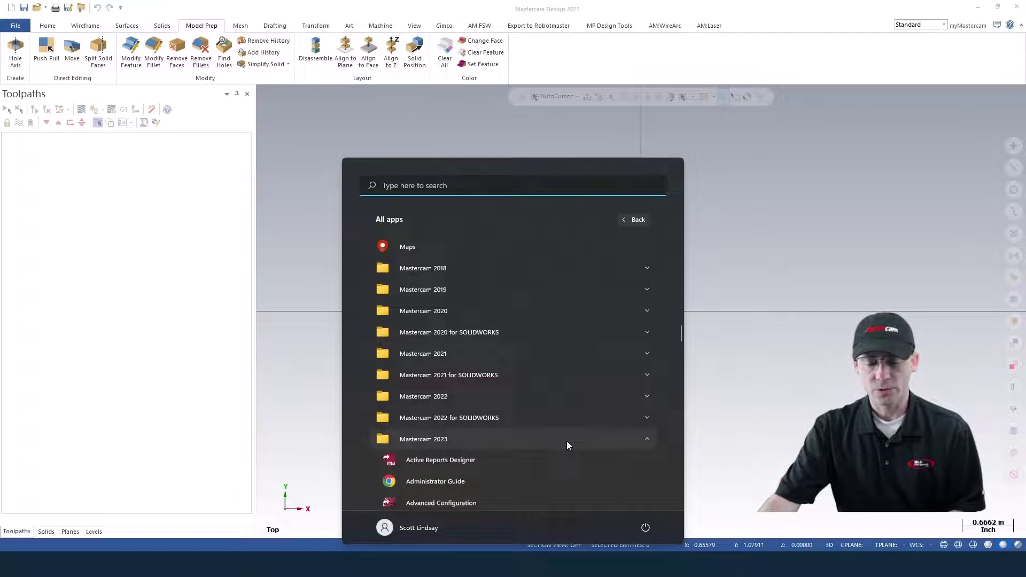
pyautogui.scroll(-3, 568, 441)
pyautogui.scroll(-4, 568, 439)
pyautogui.scroll(-2, 567, 438)
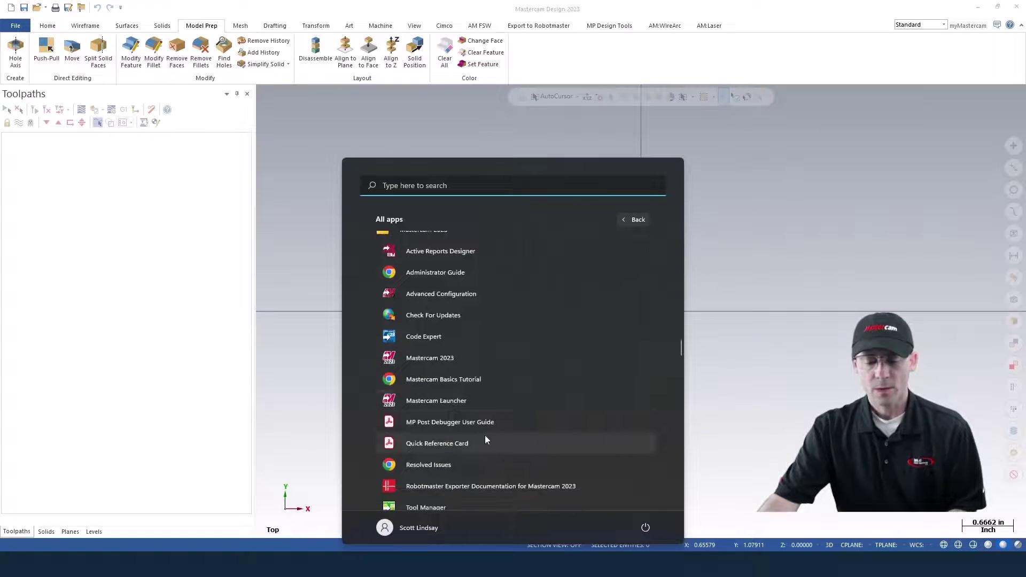
# Read the Mastercam 2023 Quick Reference Card PDF, then minimize Acrobat Reader
pyautogui.click(445, 441)
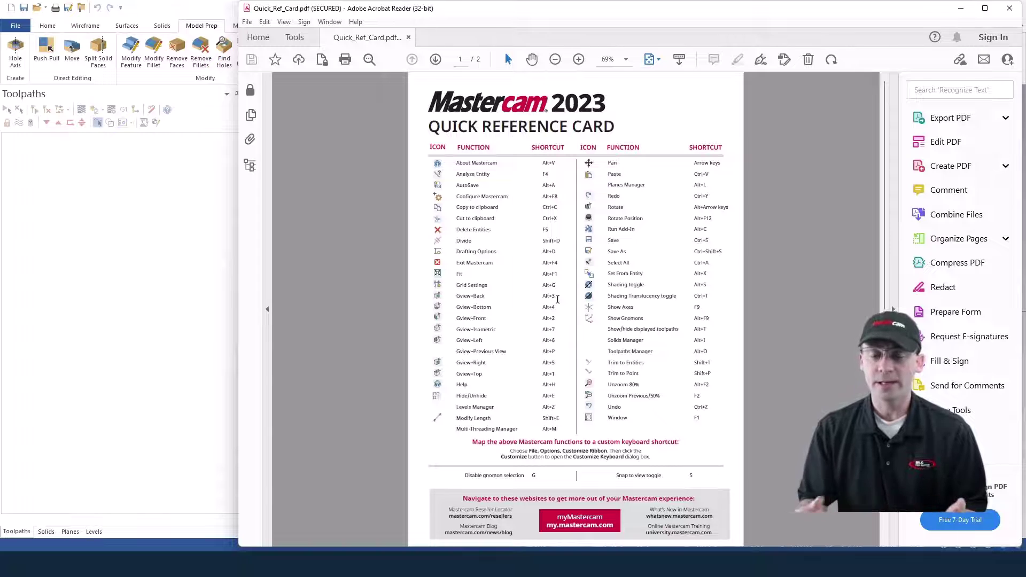
pyautogui.click(960, 10)
# Open Customize the Ribbon from the ribbon's context menu and select the Quick Access Toolbar page
pyautogui.rightClick(783, 21)
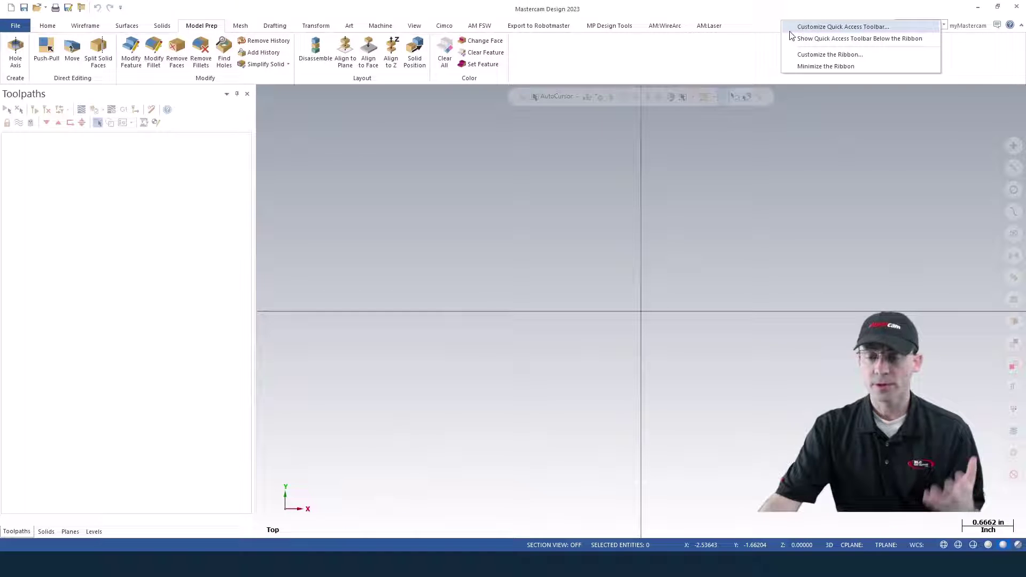
pyautogui.click(812, 56)
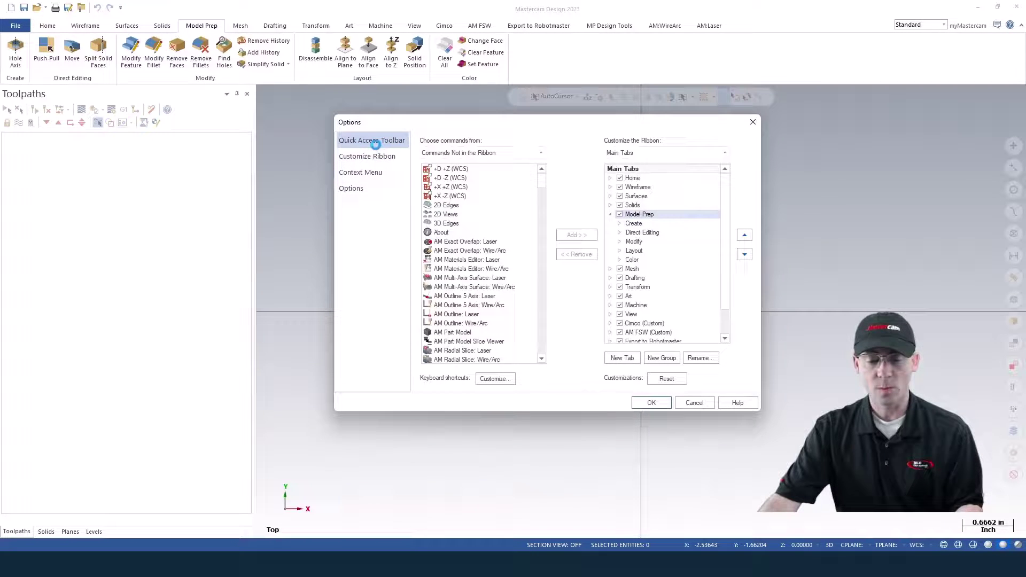
pyautogui.click(379, 143)
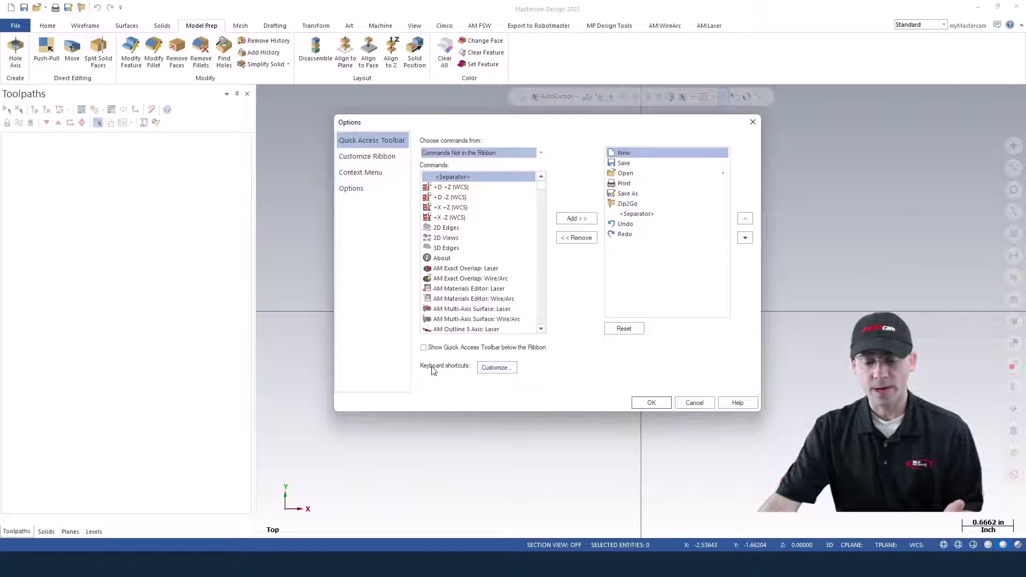
# Assign the shortcut Alt+R to the Wireframe Arc Endpoints command
pyautogui.click(497, 368)
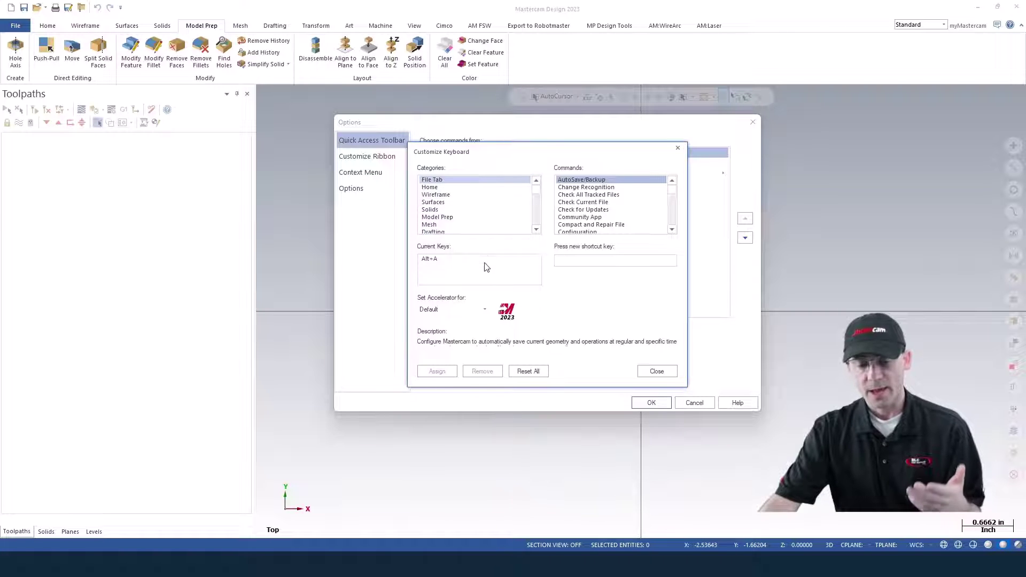
pyautogui.click(452, 272)
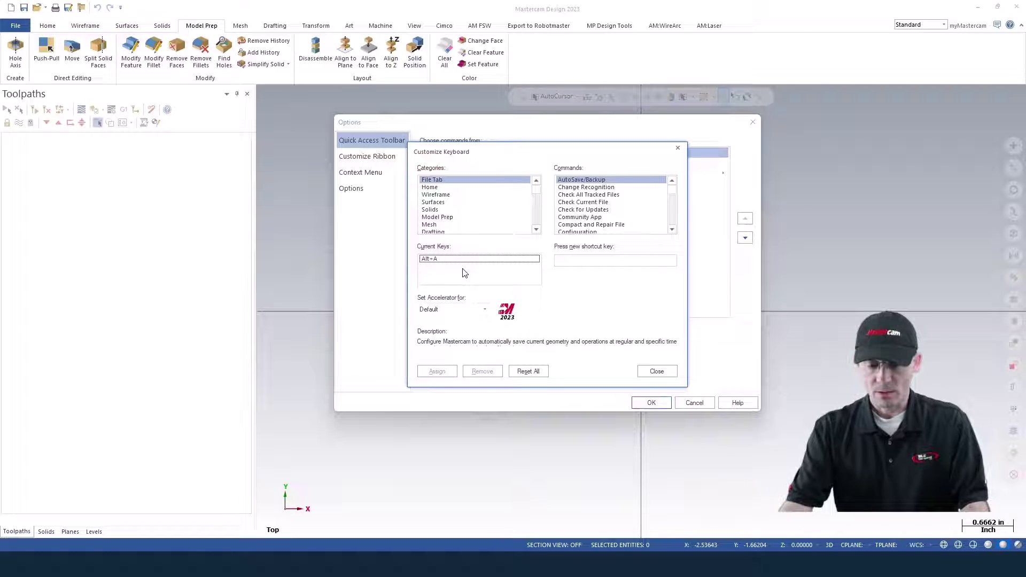
pyautogui.press('Tab')
pyautogui.click(448, 195)
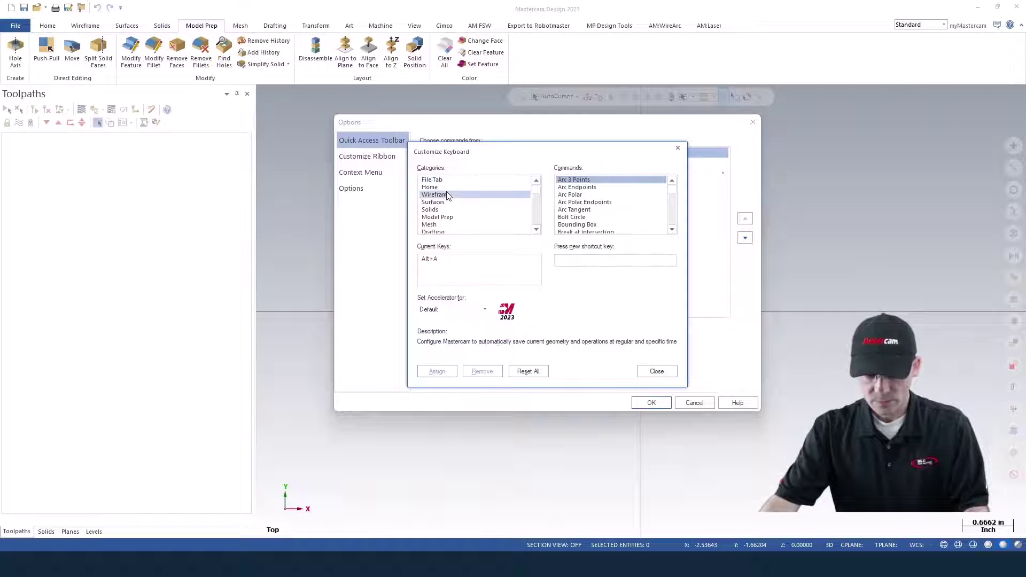
pyautogui.click(583, 188)
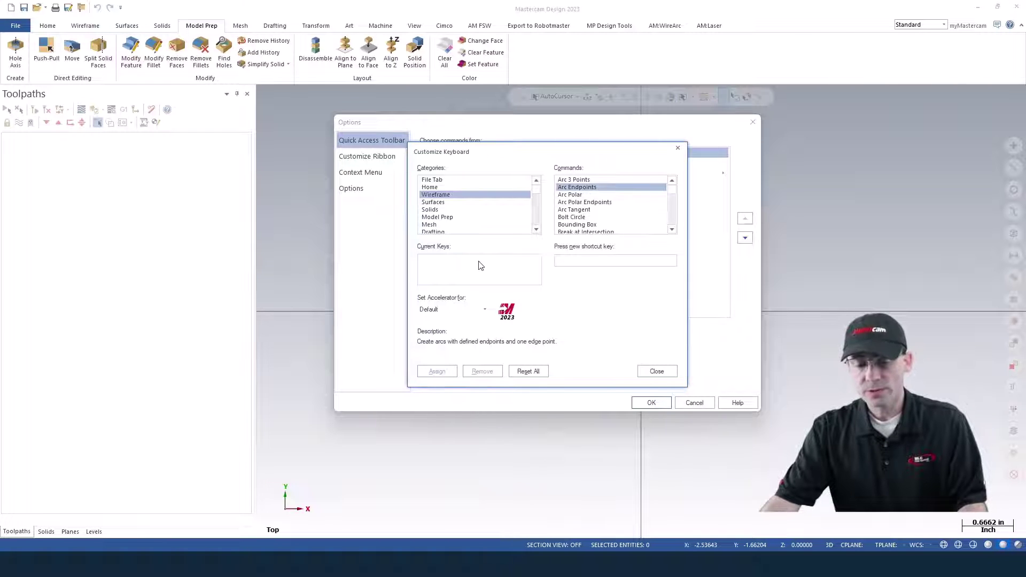
pyautogui.click(609, 263)
pyautogui.write('Alt+')
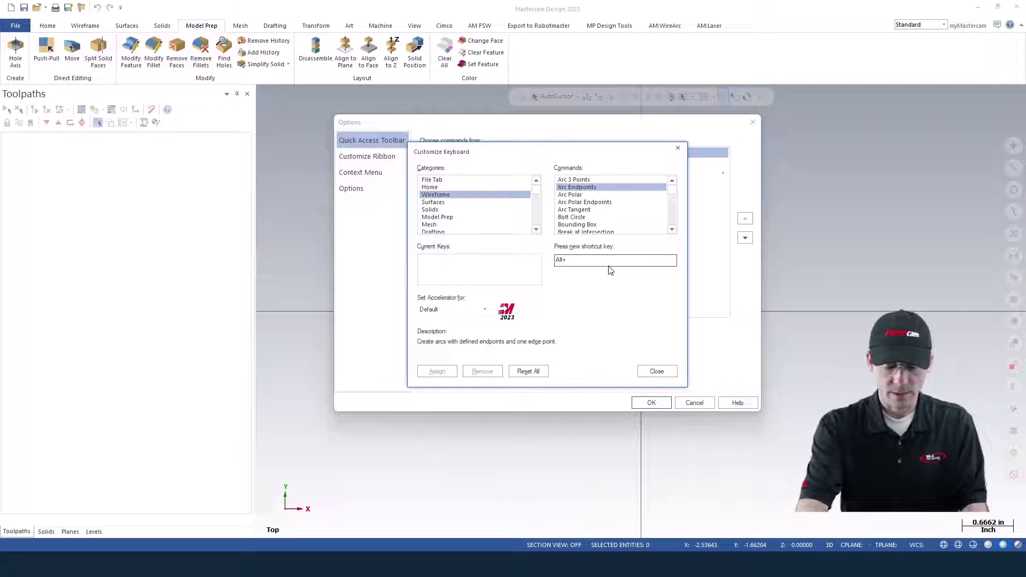
pyautogui.hotkey('alt', 'r')
pyautogui.write('R')
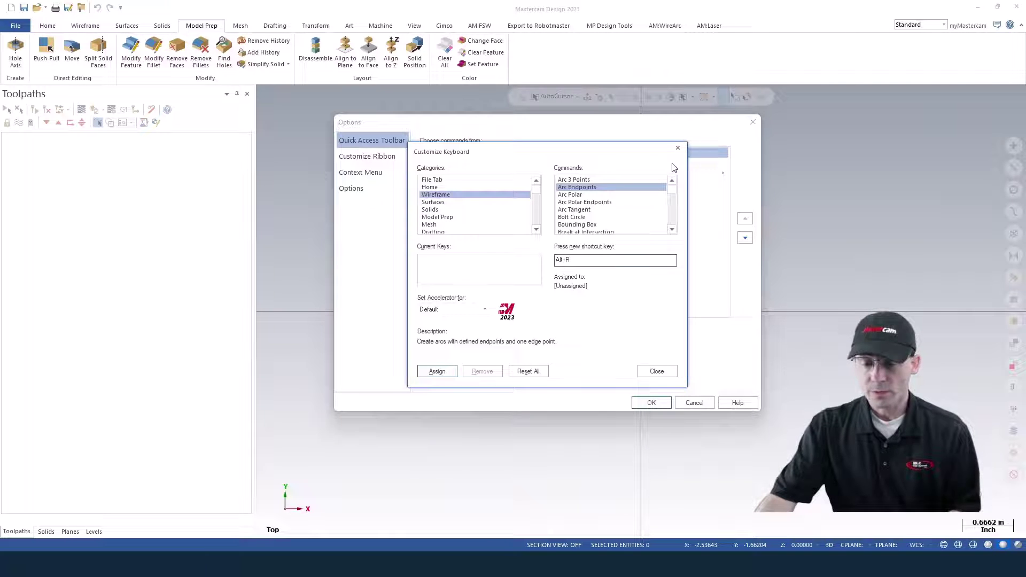
# Close the shortcut window, enable ribbon access keys on the Options page, and confirm with OK
pyautogui.click(678, 149)
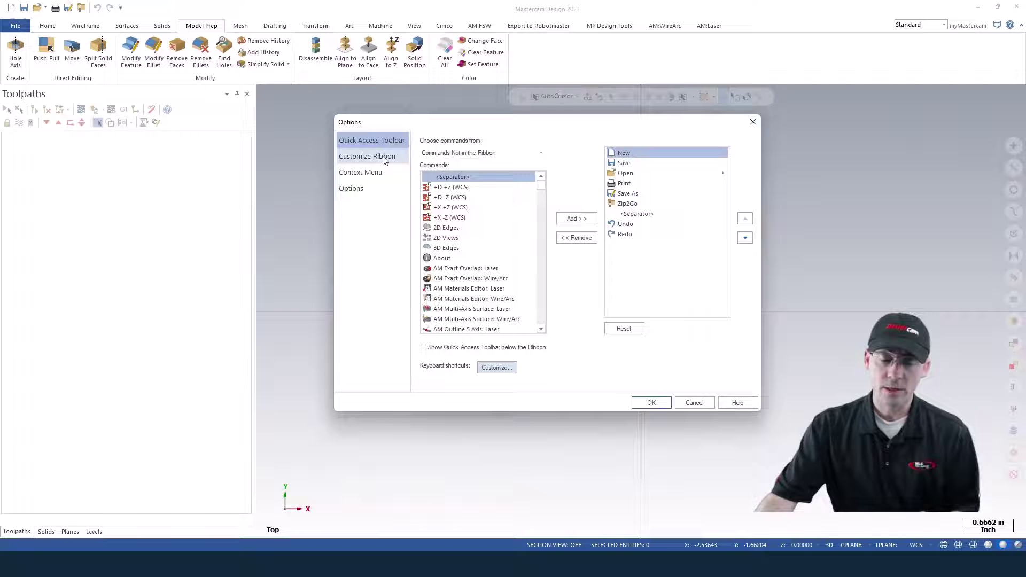
pyautogui.click(359, 190)
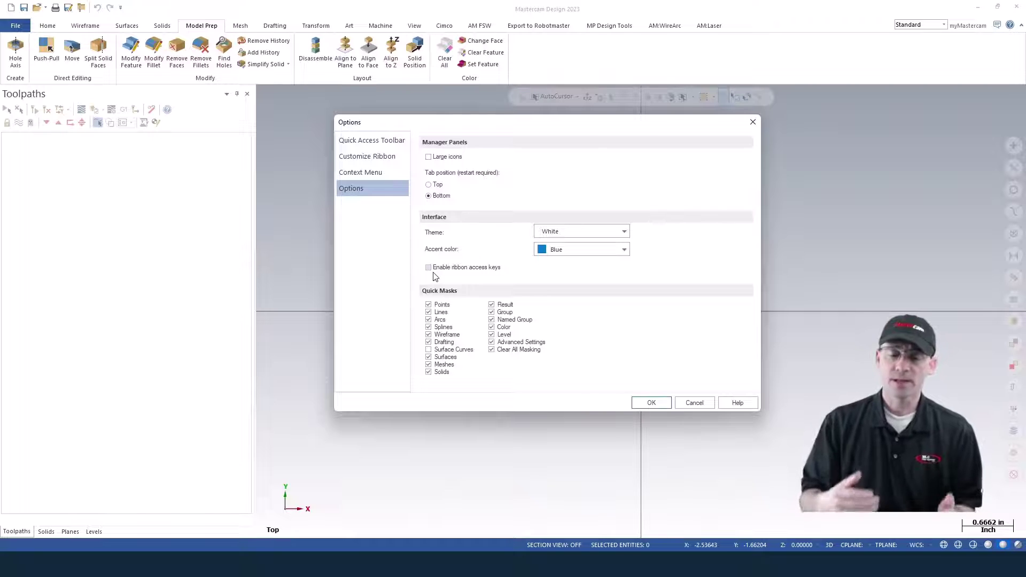
pyautogui.click(651, 403)
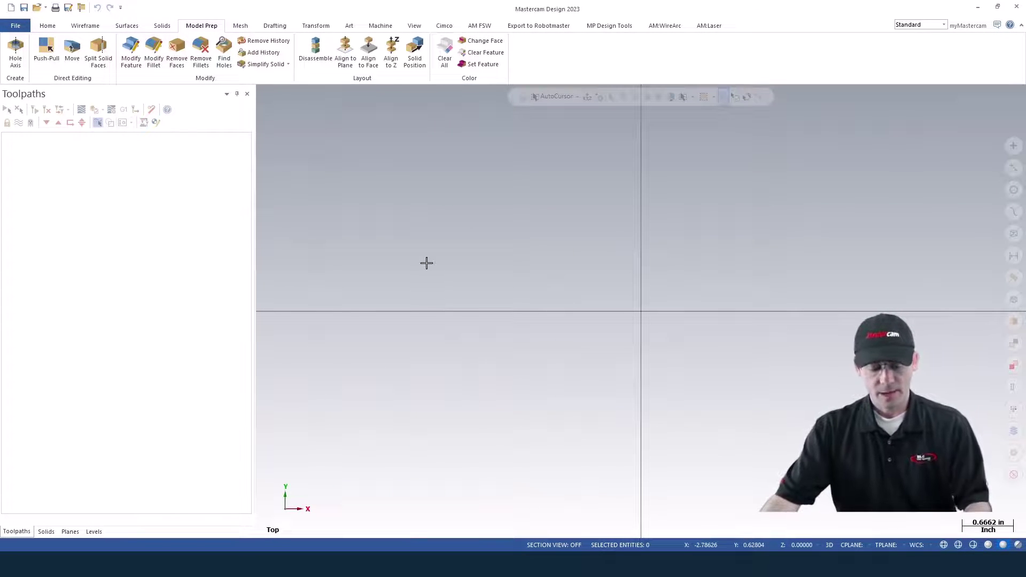
# Show the ribbon key tips from the Home tab, then press P for Model Prep
pyautogui.press('alt')
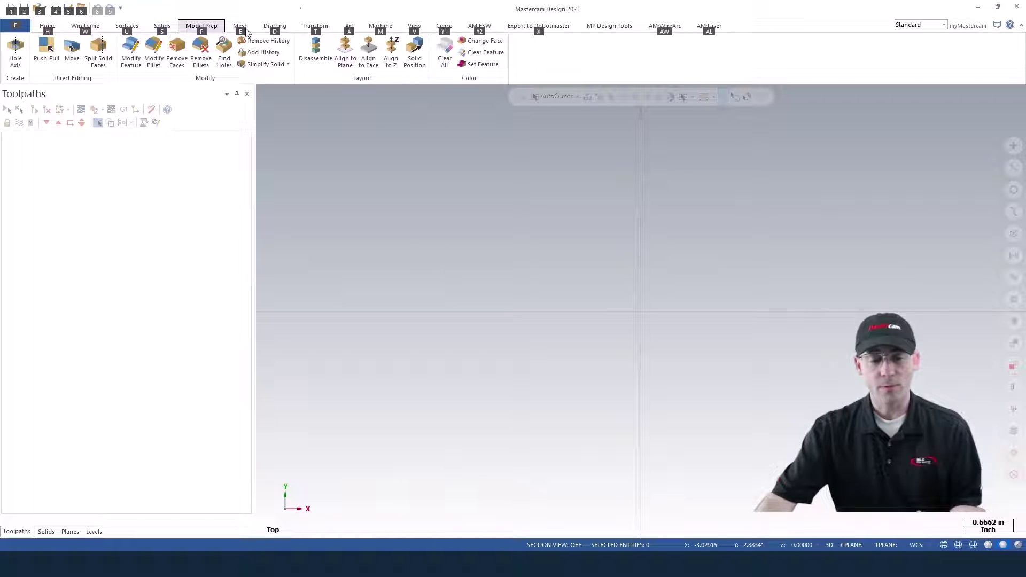
pyautogui.press('Escape')
pyautogui.click(49, 26)
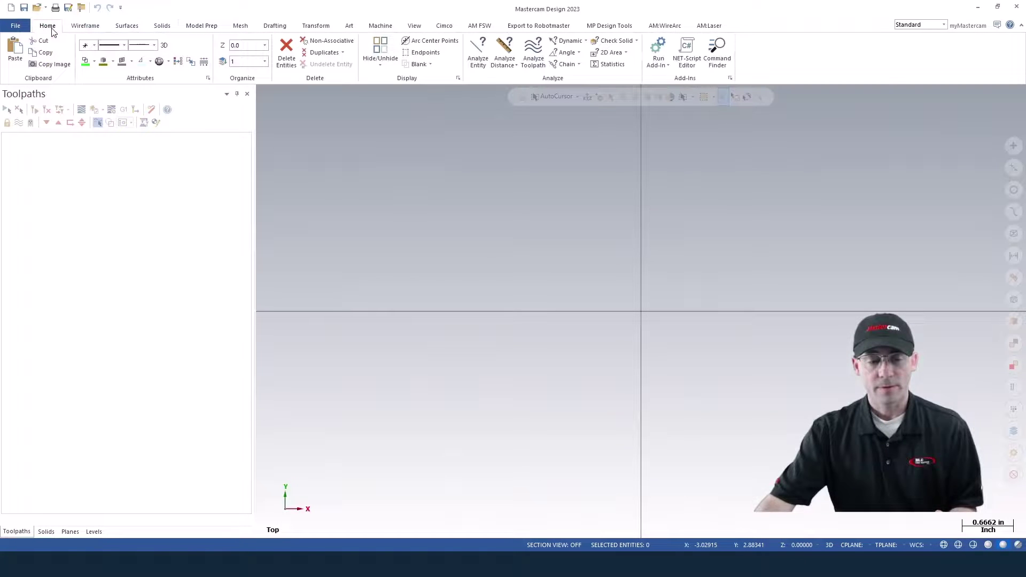
pyautogui.press('alt')
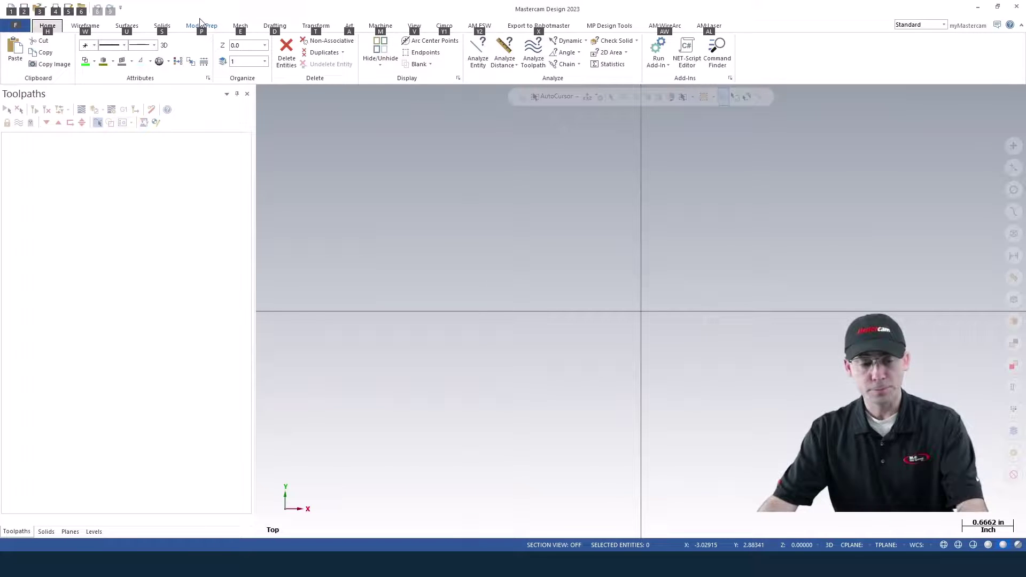
pyautogui.press('p')
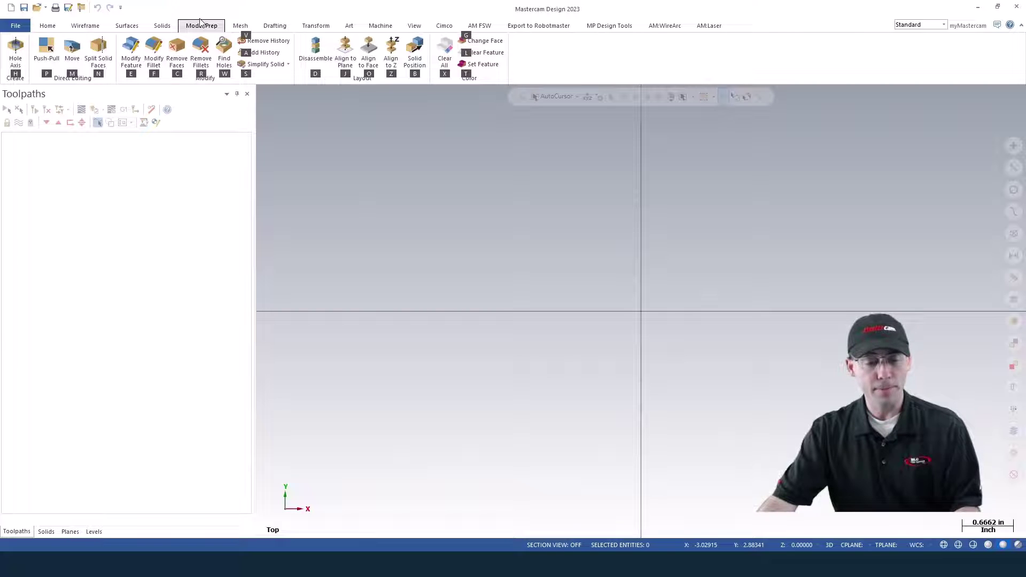
# Press R on the Model Prep key tips to start Remove Solid Fillets
pyautogui.press('r')
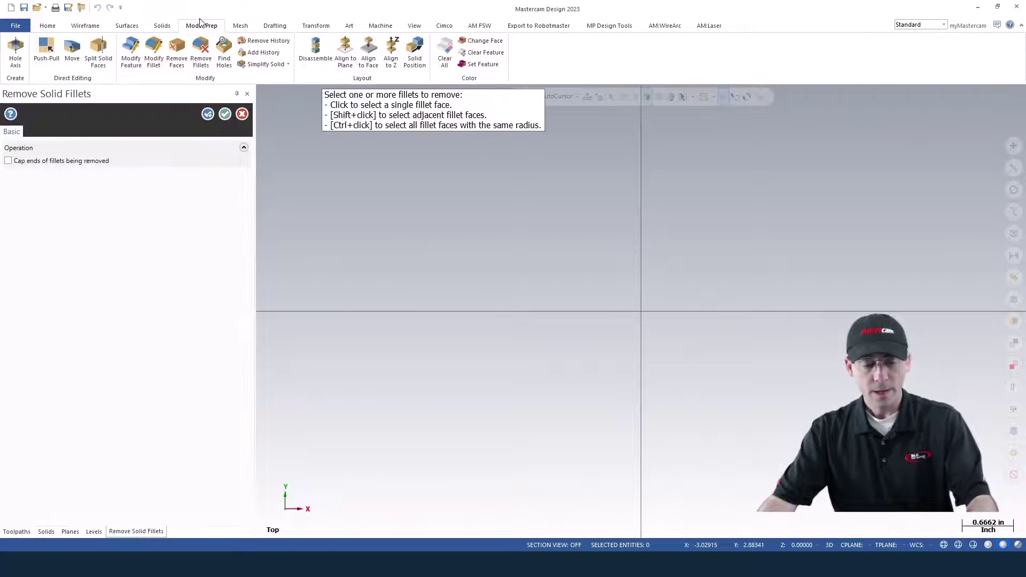